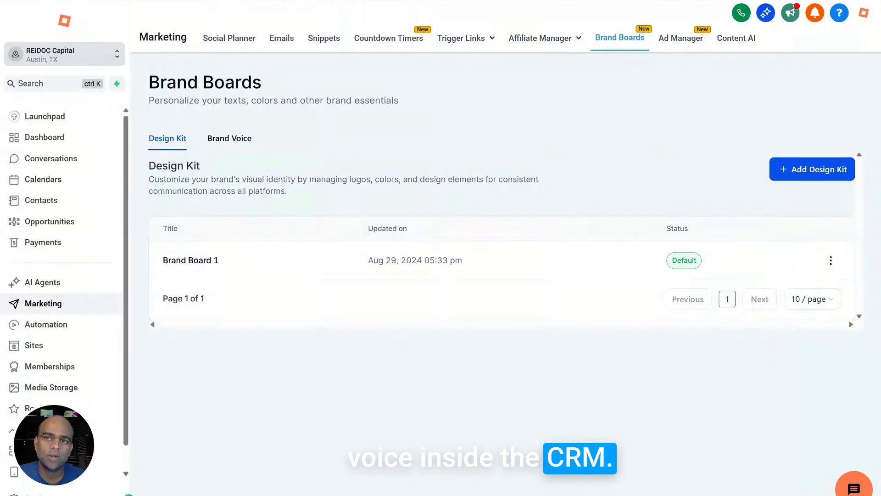
Open the Brand Boards section from the account settings.
click(62, 494)
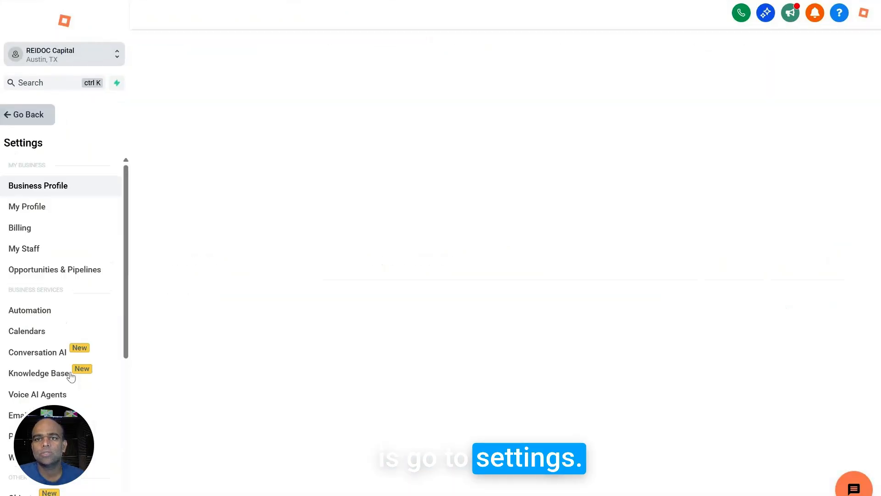
scroll(67, 326, down, 6)
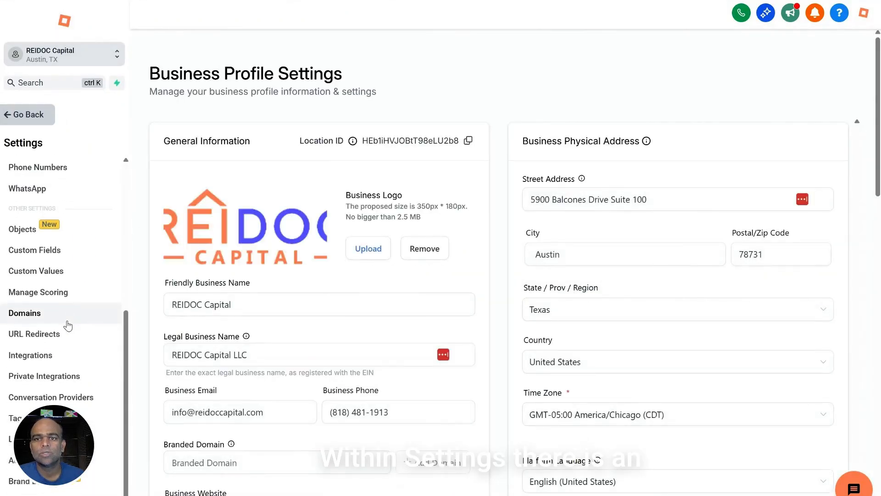
click(20, 481)
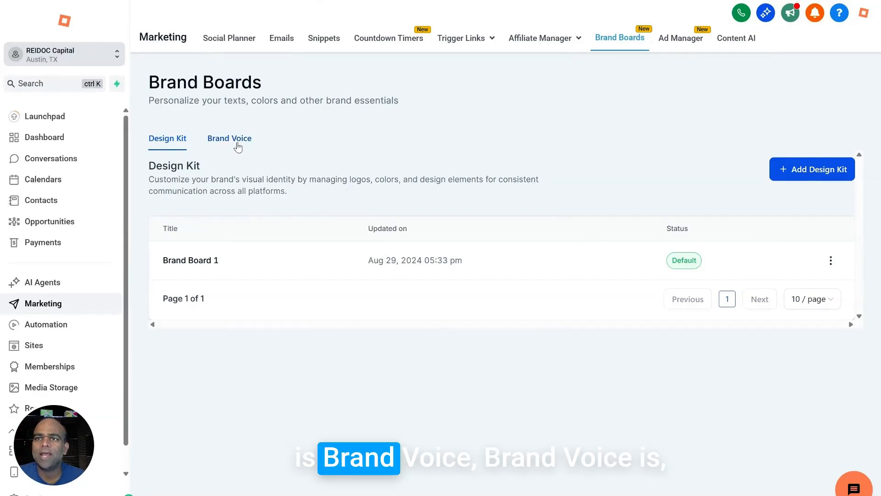
Start a new brand voice with the Text or URL option.
click(237, 146)
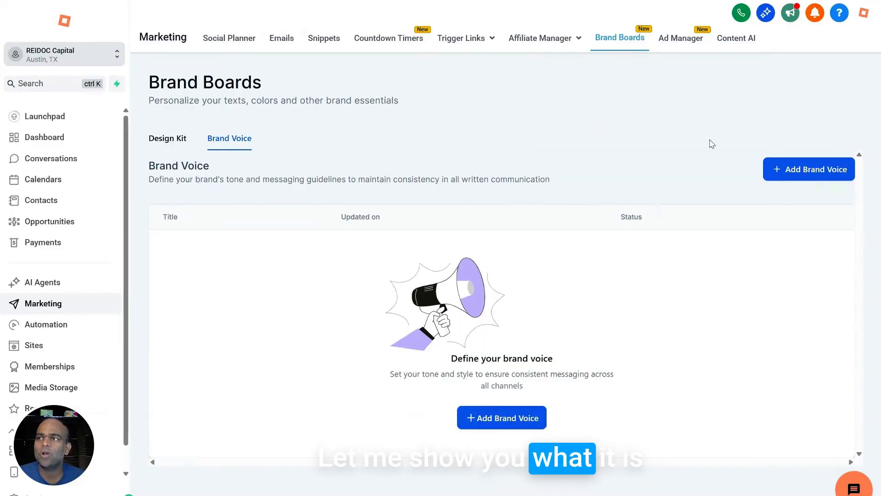
click(808, 169)
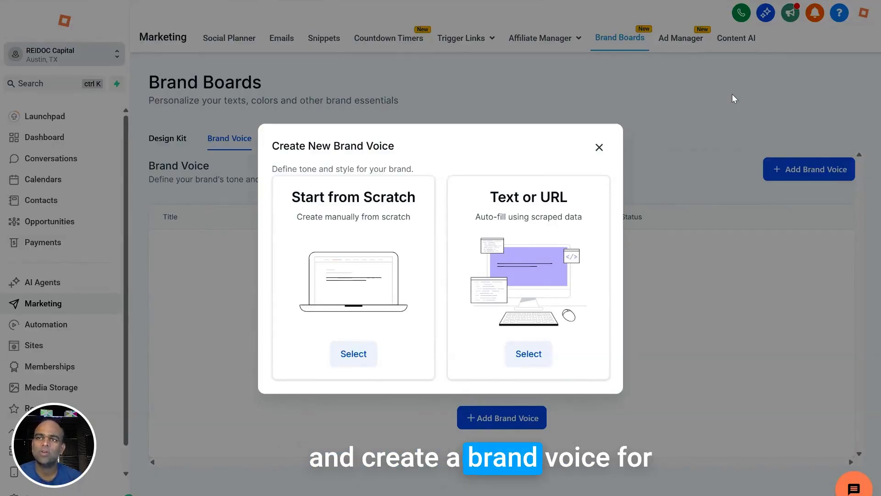
click(544, 356)
Name the new brand voice "REIDOC Capital".
click(368, 176)
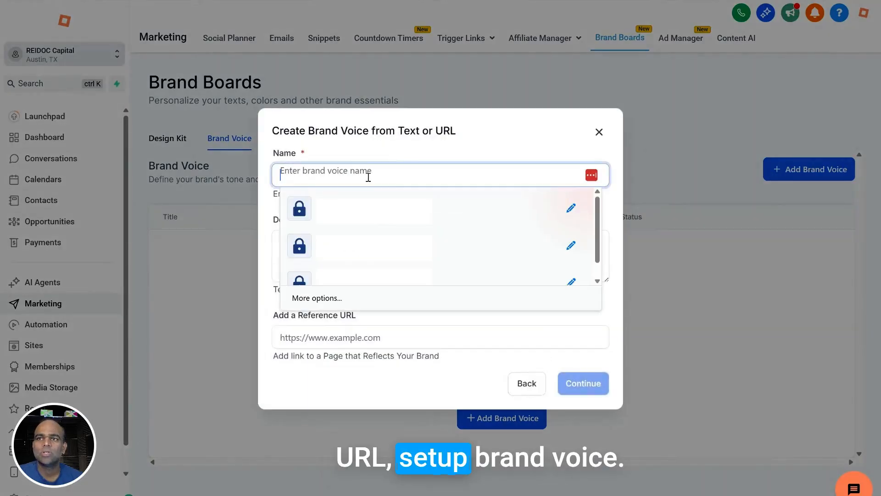
text(R)
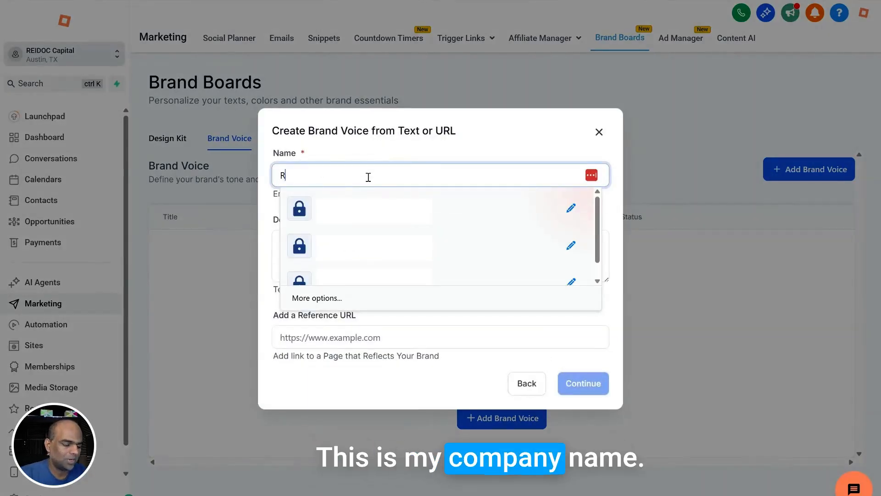
text(EIDOC)
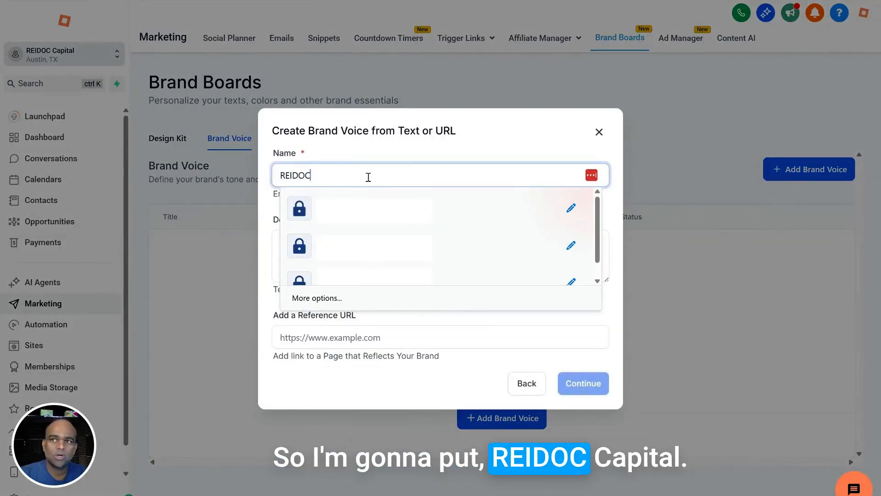
text( Capital)
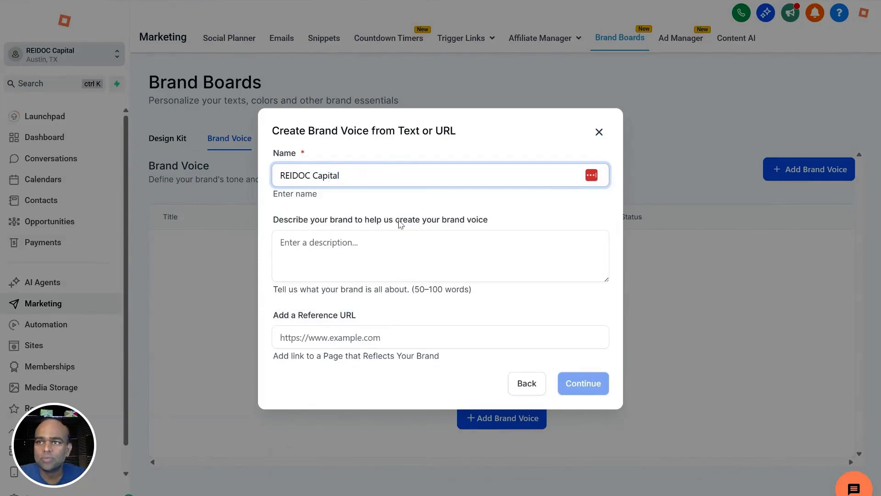
Enter "We help doctors invest in apartments" as the brand description.
click(382, 245)
text(zWe)
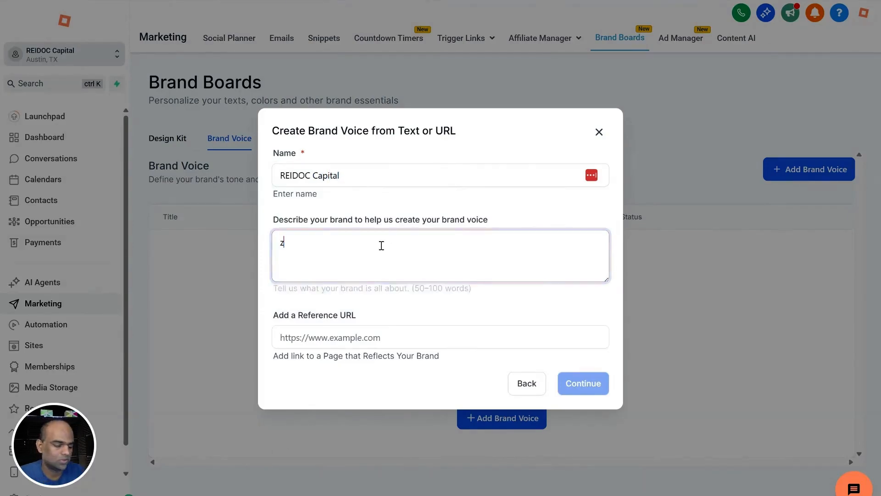
key(BackSpace)
key(BackSpace)
key(BackSpace)
text(We)
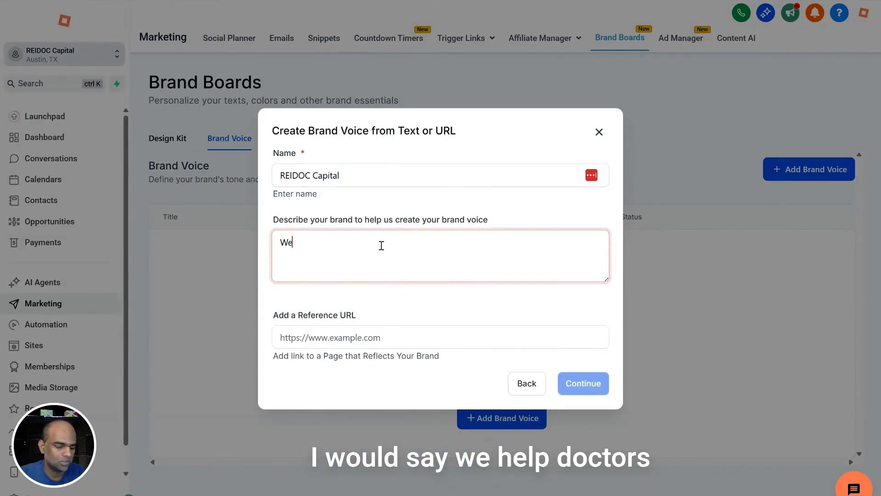
text( help doctor)
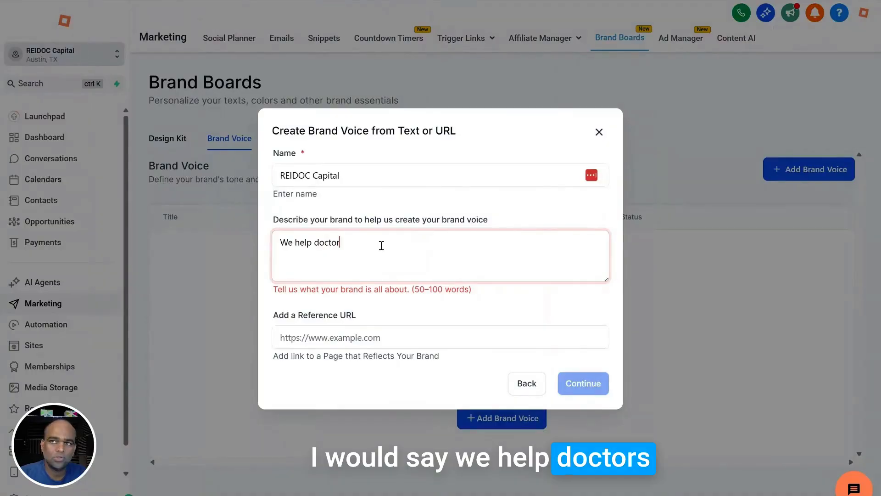
text(s invest in ap)
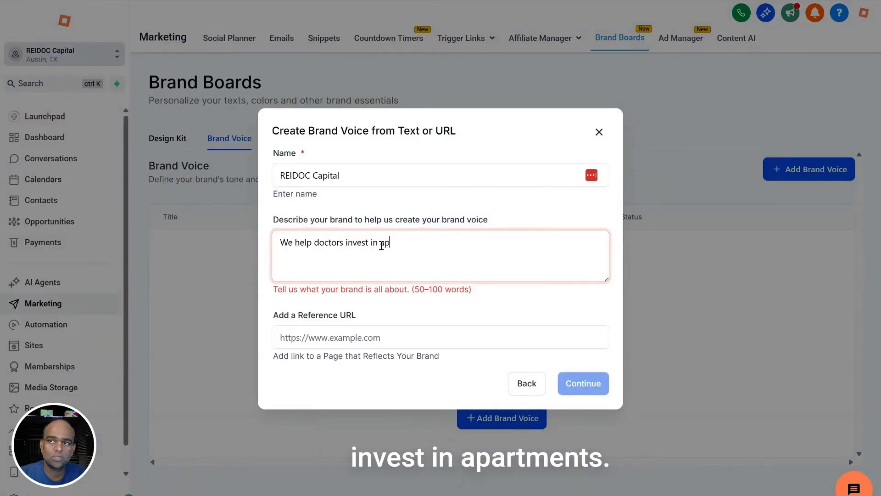
text(artments)
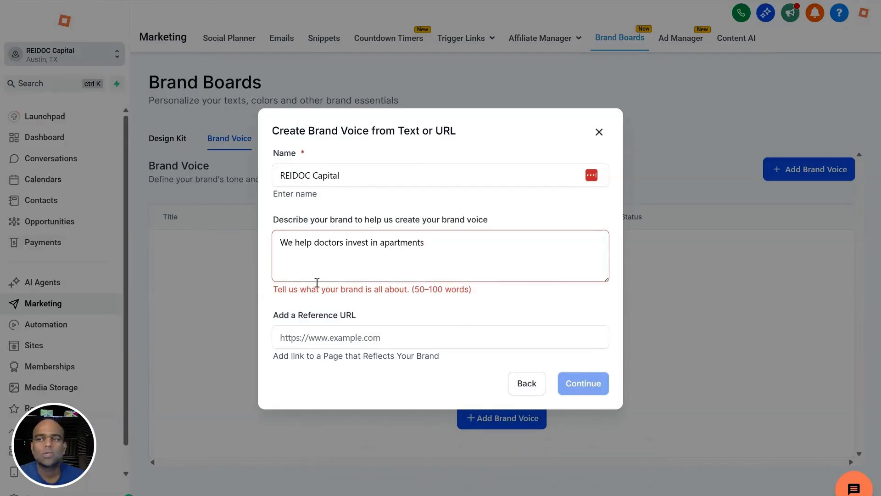
click(311, 335)
text(https://reidoccapital.com/)
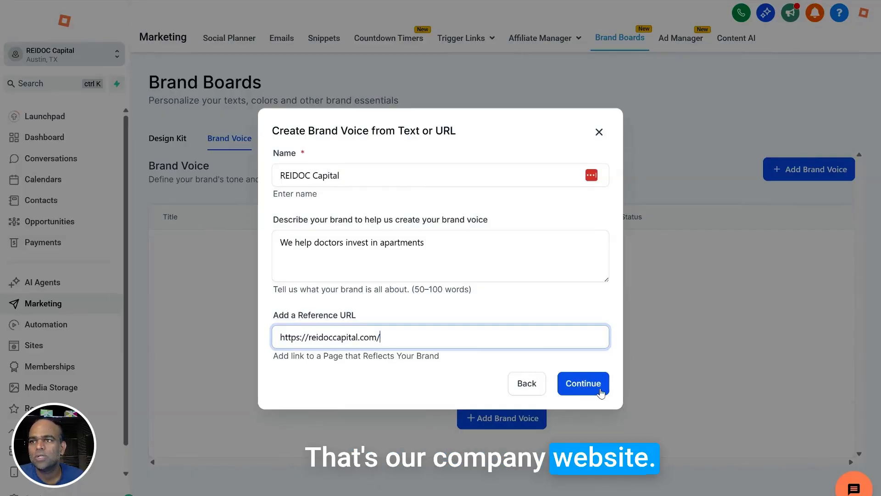
click(583, 383)
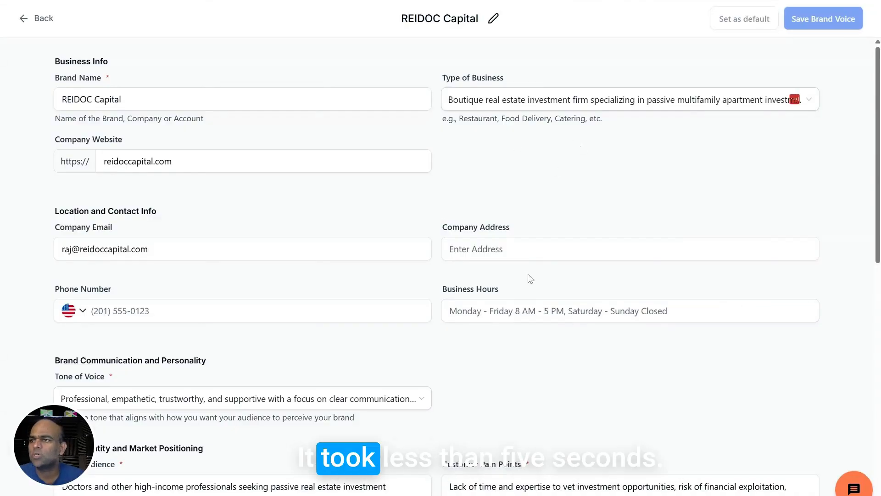
Review the generated brand voice from business info through call to action, and check the company address and phone number fields.
click(117, 99)
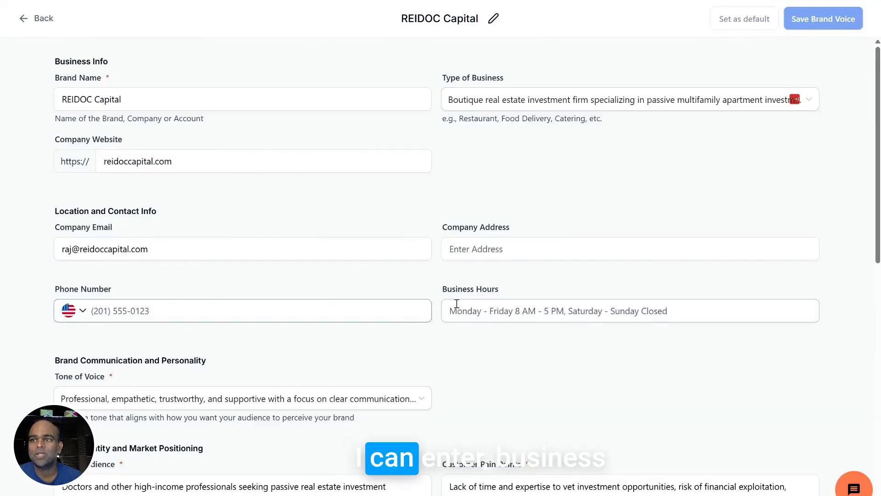
scroll(263, 224, down, 2)
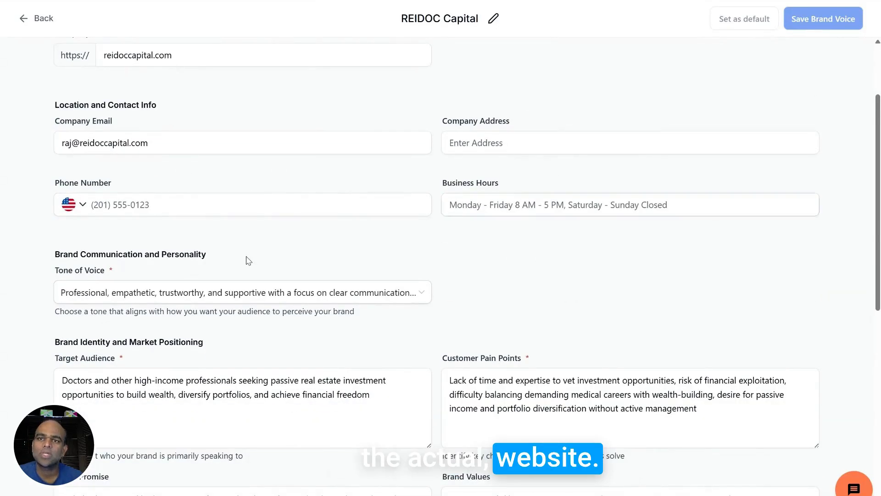
scroll(245, 260, down, 3)
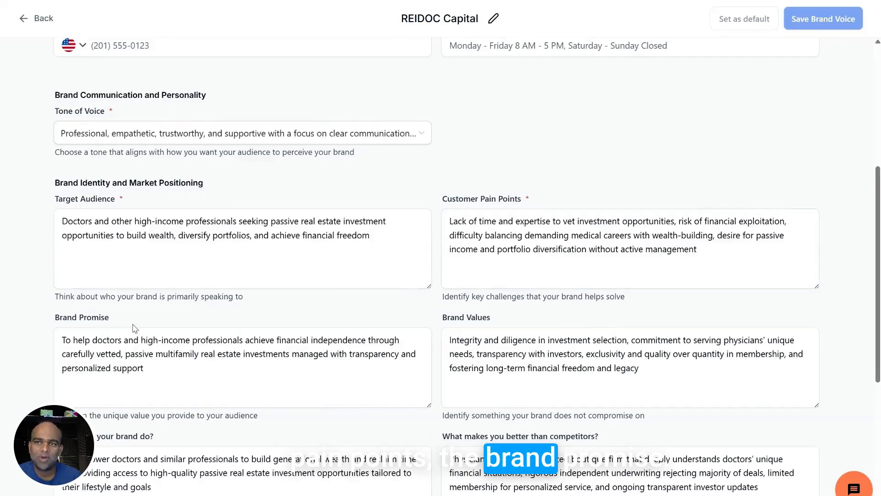
scroll(209, 330, down, 2)
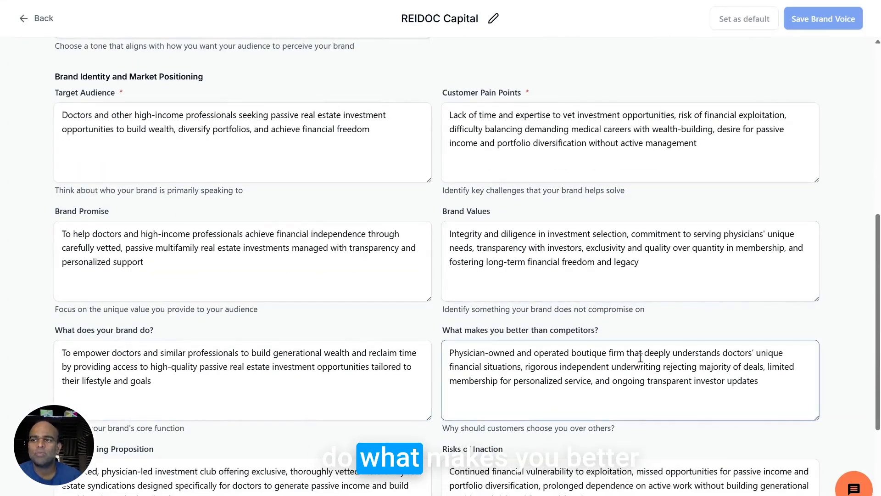
scroll(569, 266, down, 3)
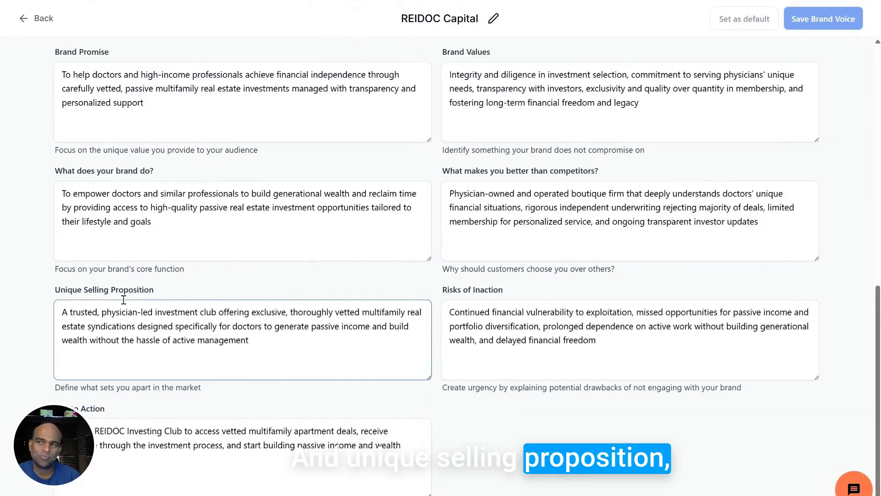
scroll(312, 396, down, 1)
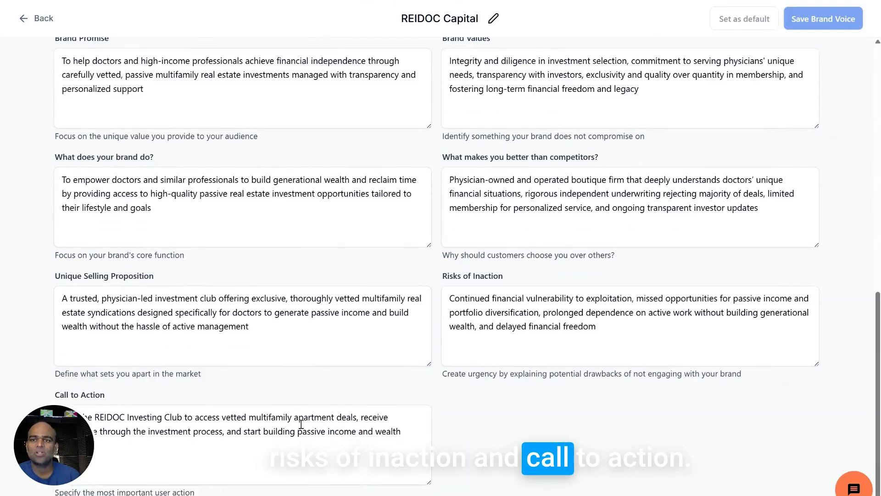
scroll(490, 405, up, 10)
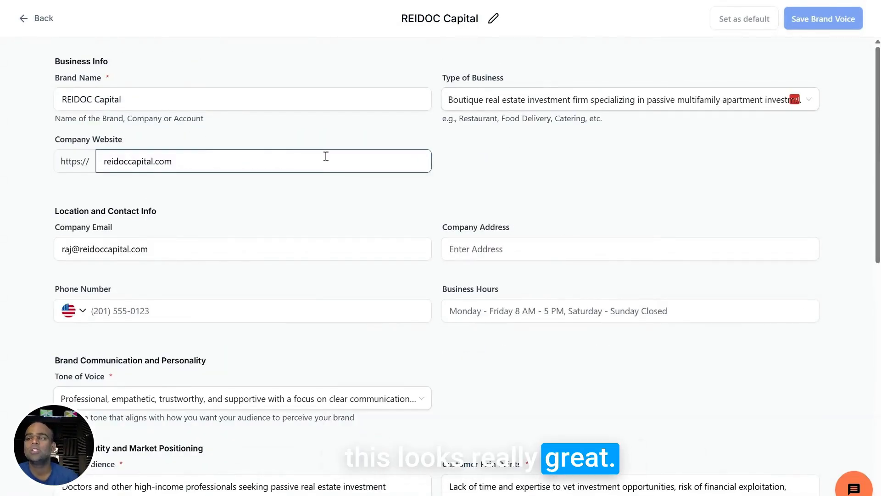
click(501, 253)
click(301, 306)
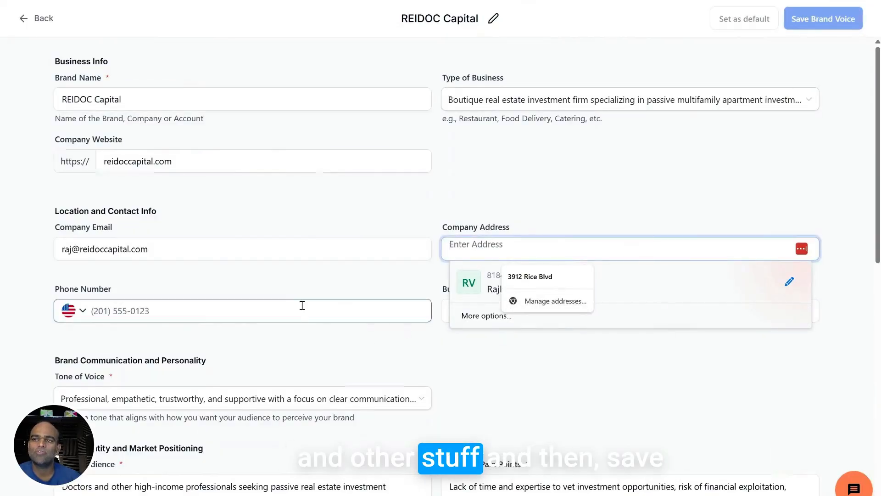